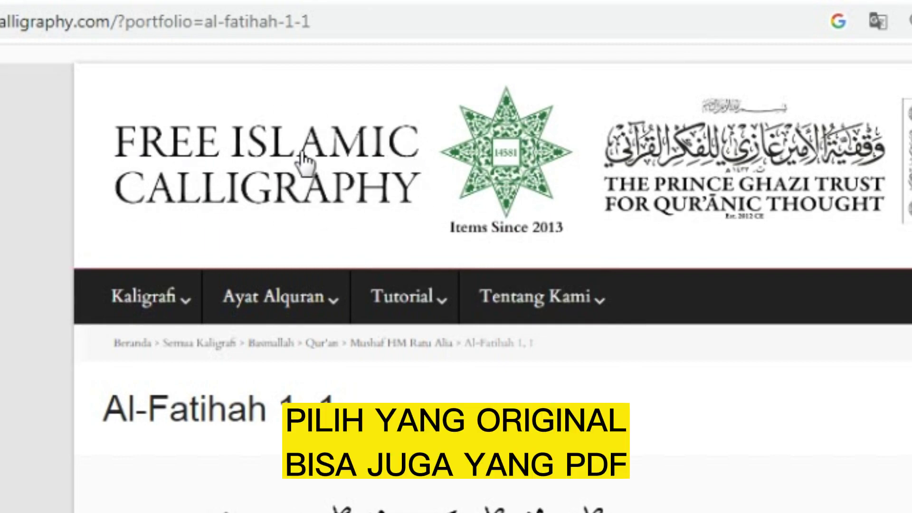
Step: Open the original 11449 x 2725 image of the Al-Fatihah 1-1 calligraphy and save it to the Desktop as the PNG CH-01-1 (2)
scroll(438, 241, "down", 5)
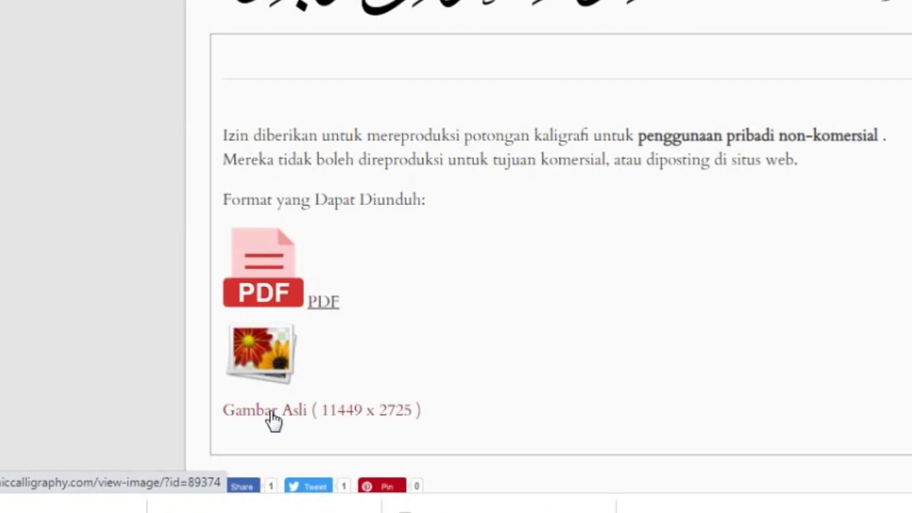
left_click(271, 412)
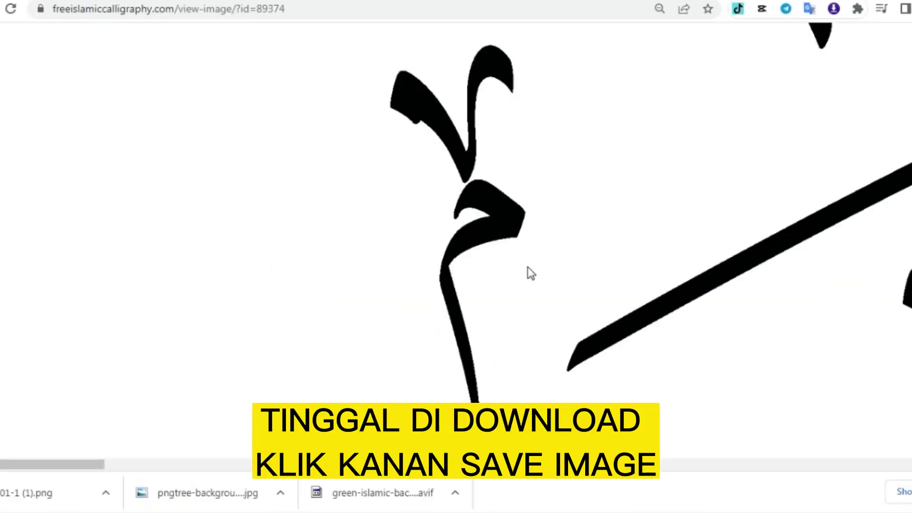
key("ctrl+minus")
key("ctrl+minus")
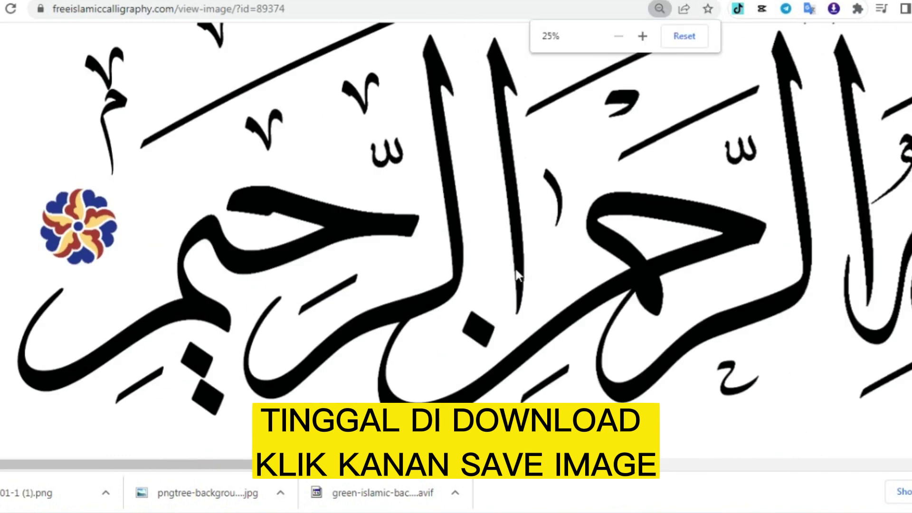
scroll(788, 297, "up", 2)
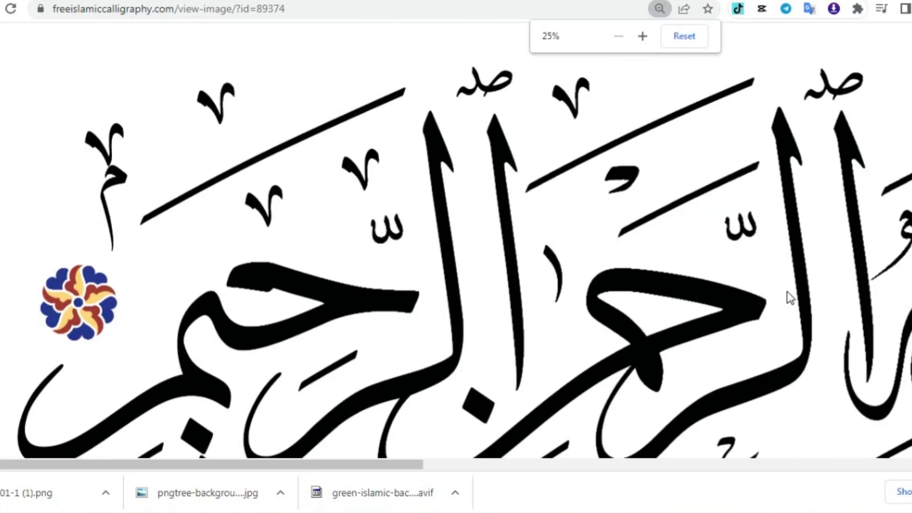
right_click(608, 206)
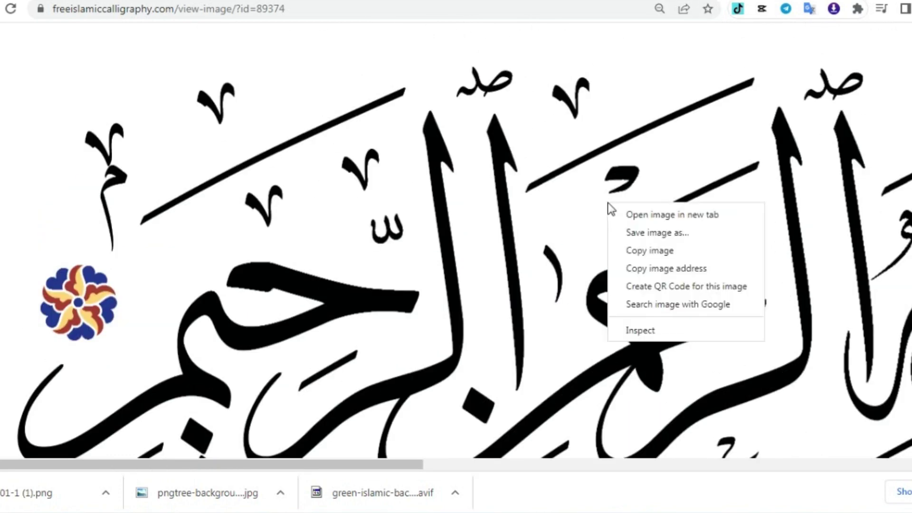
left_click(666, 237)
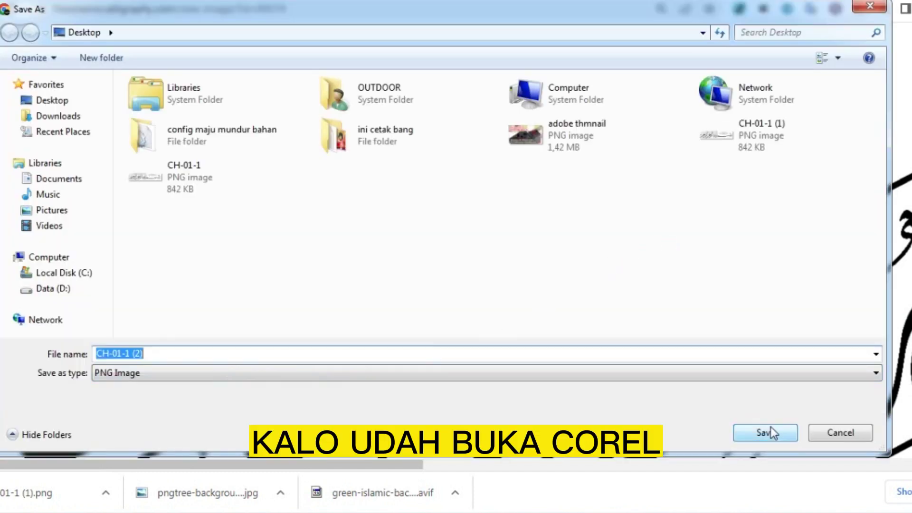
left_click(774, 432)
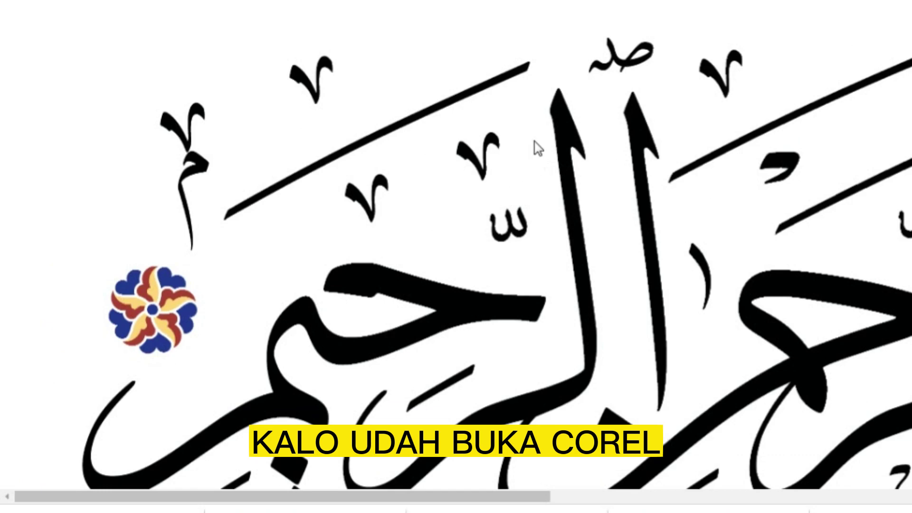
Step: Start CorelDRAW X5, decline the auto-backup file, and create a new blank A4 document in landscape orientation
left_click(22, 512)
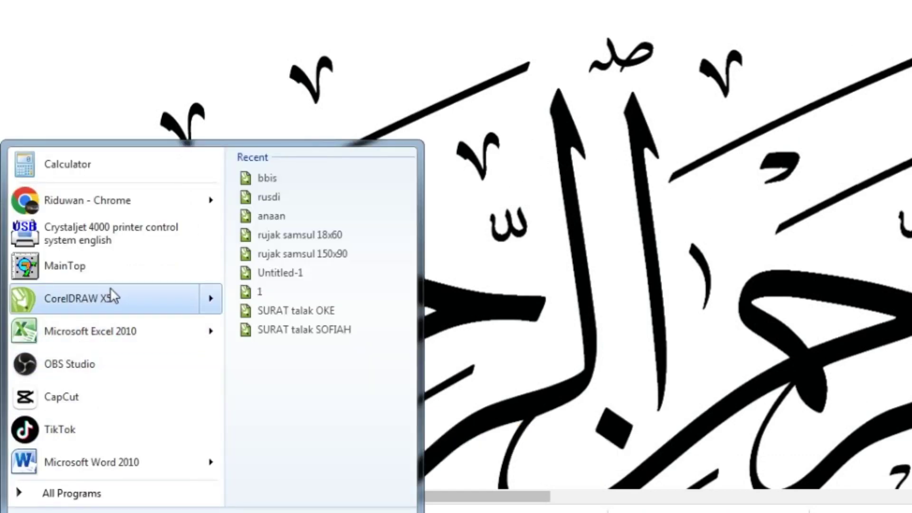
left_click(112, 295)
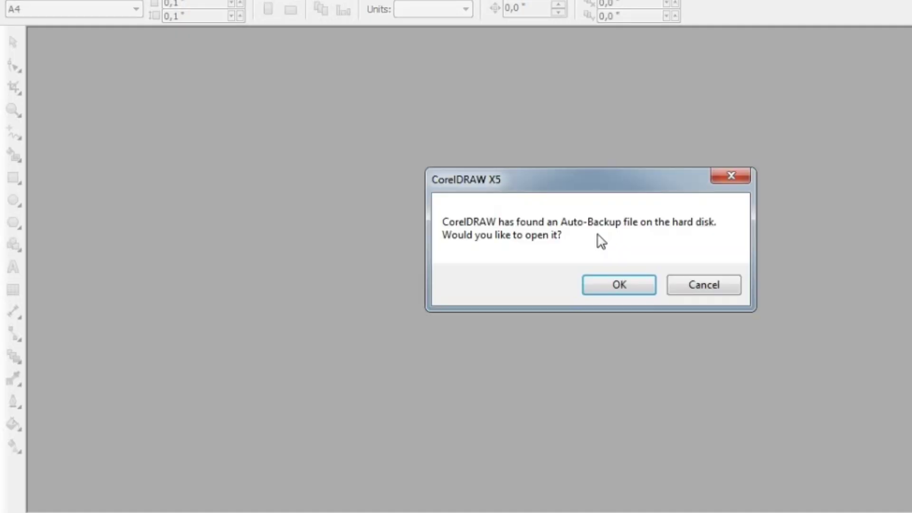
left_click(673, 287)
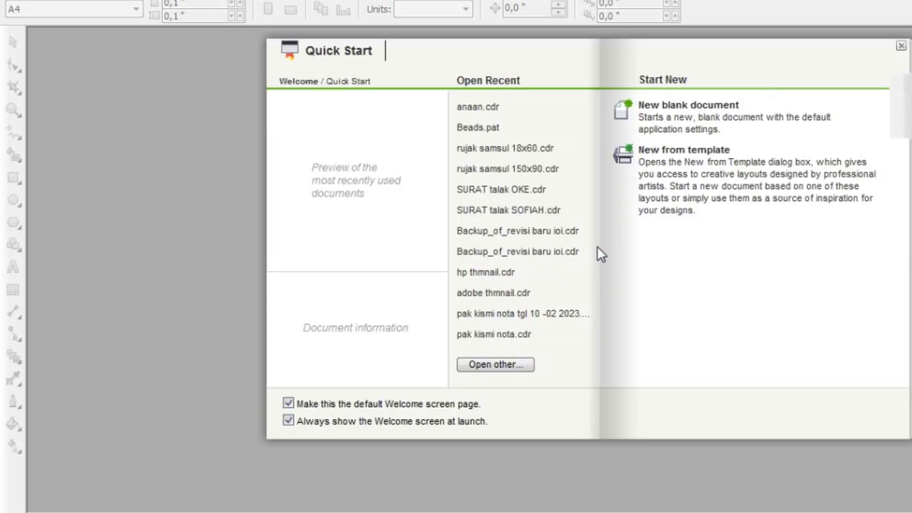
left_click(697, 107)
left_click(457, 395)
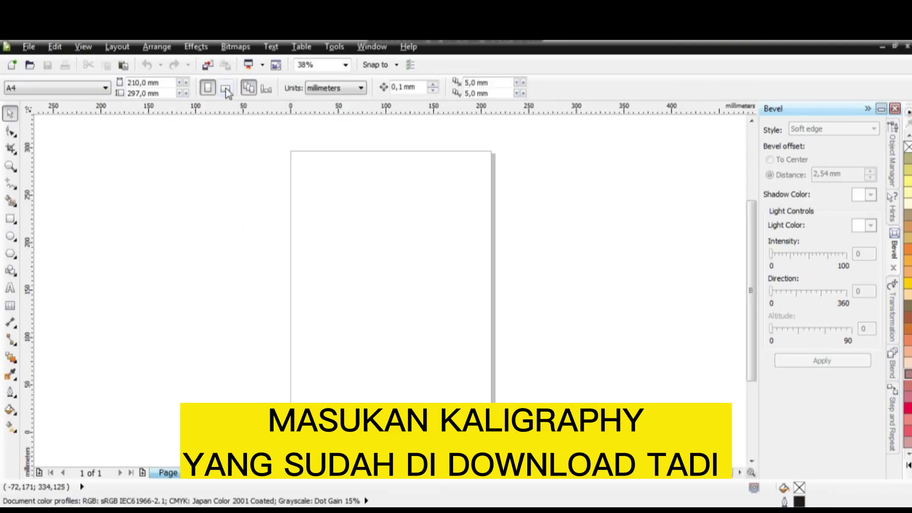
left_click(226, 88)
Step: Bring the downloaded CH-01-1 (2).png from Chrome into the CorelDRAW document and centre it on the page
scroll(425, 249, "down", 1)
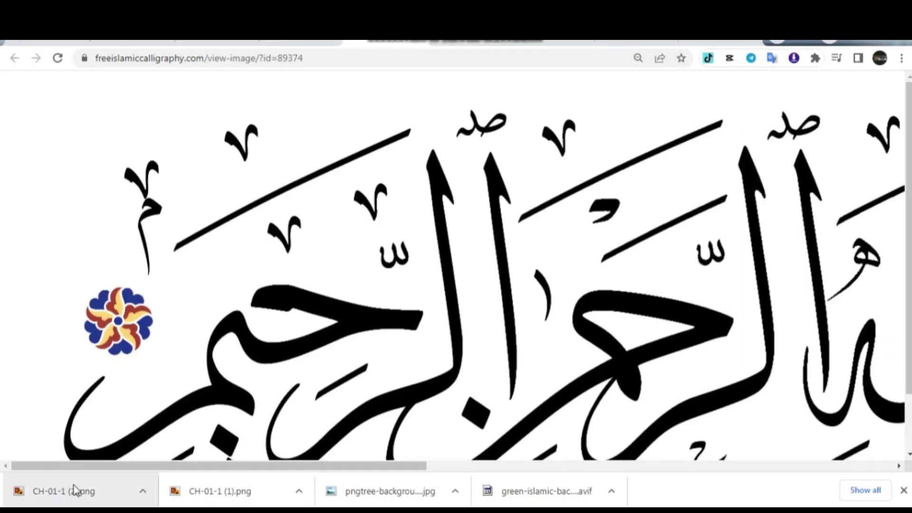
left_click_drag(65, 495, 371, 291)
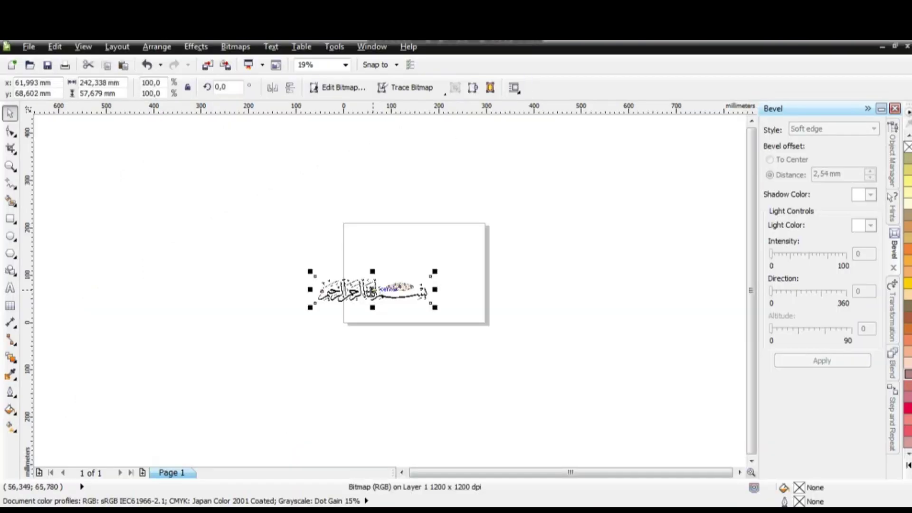
left_click_drag(370, 293, 375, 287)
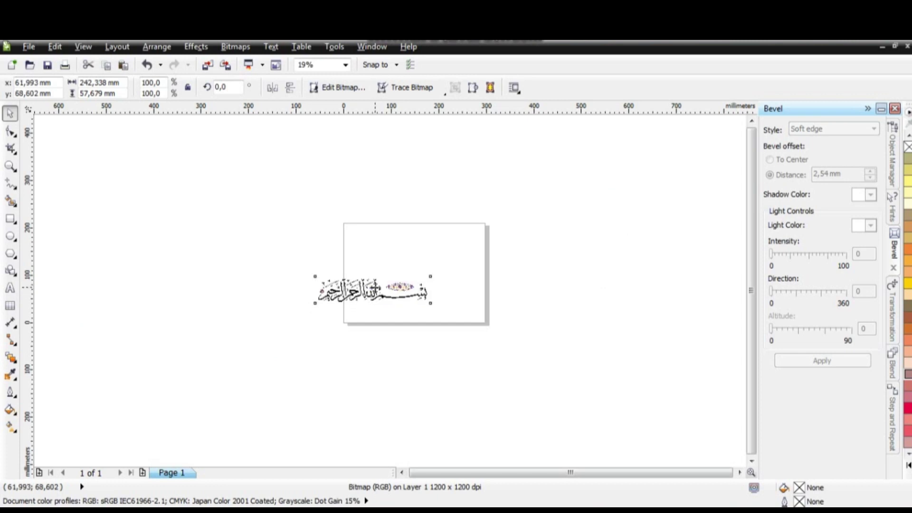
key("ctrl+p")
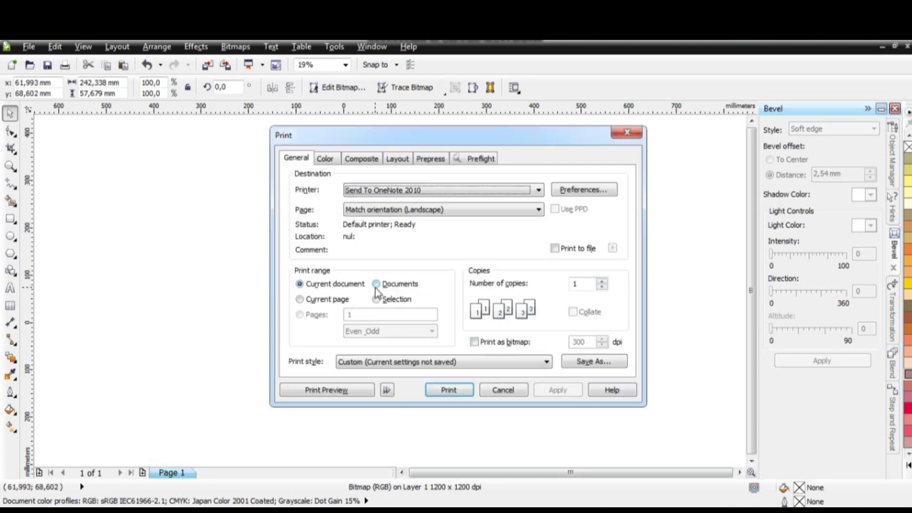
left_click(626, 132)
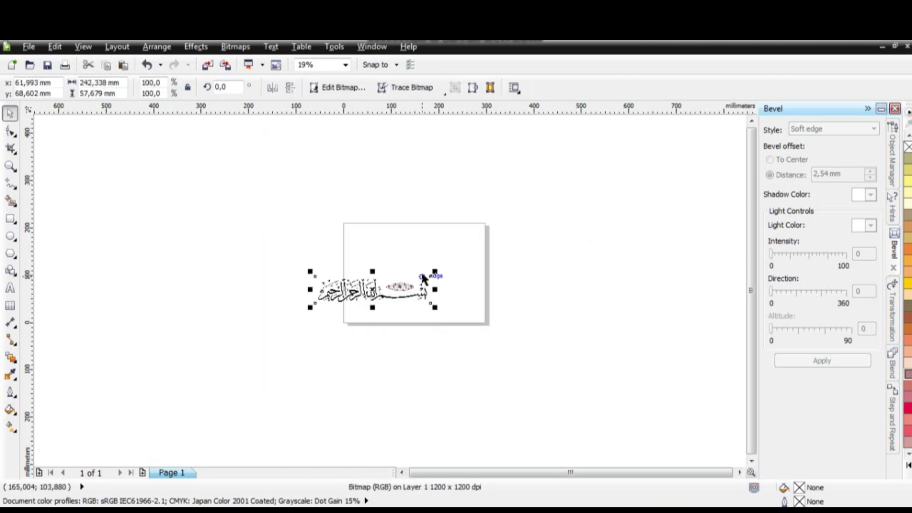
key("p")
left_click(545, 285)
scroll(421, 279, "up", 3)
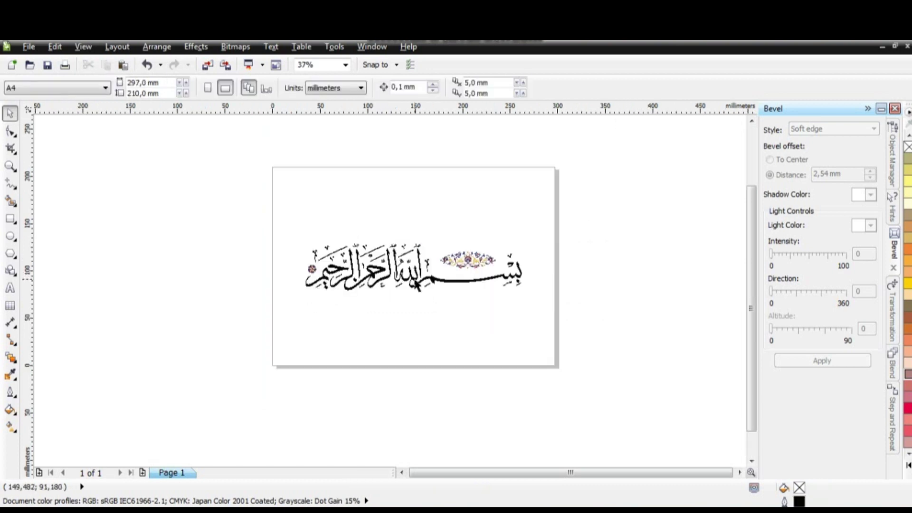
Step: Convert the calligraphy bitmap to vectors with an Outline Trace of type Clipart, allowing the bitmap to be reduced and keeping the default settings
left_click(423, 280)
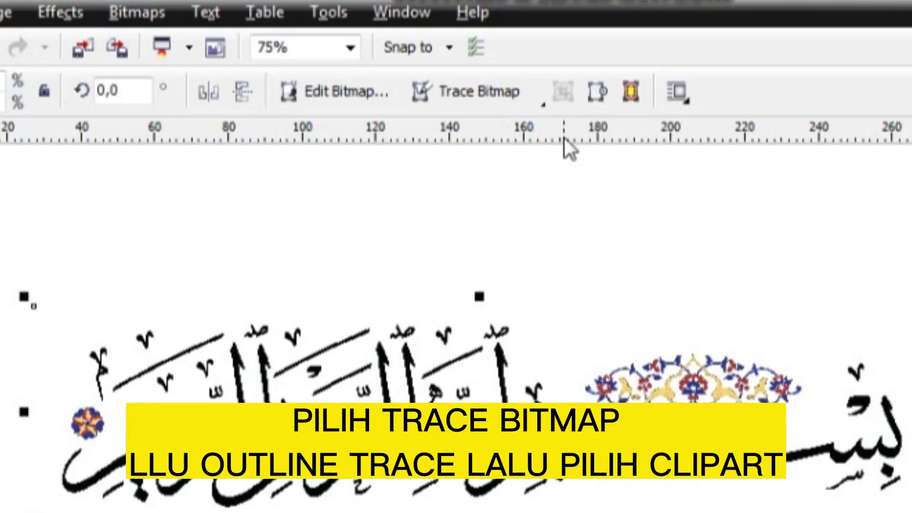
left_click(531, 102)
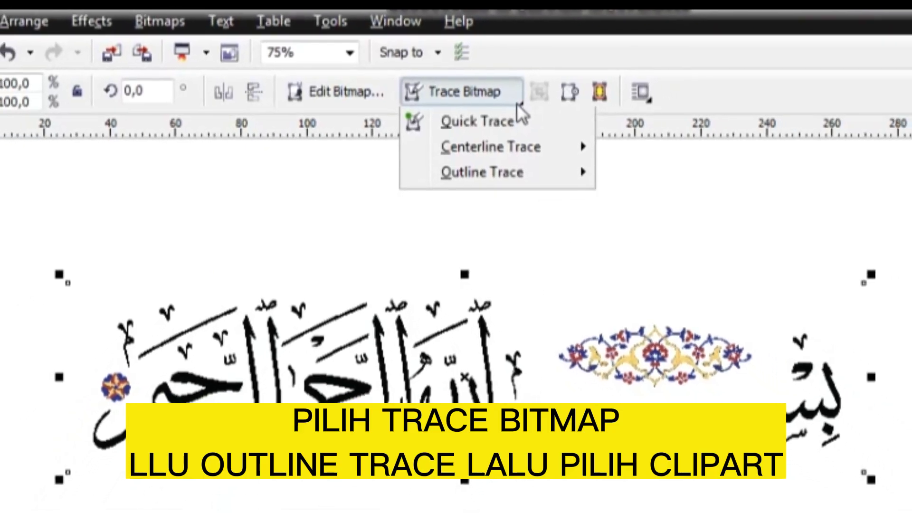
mouse_move(510, 170)
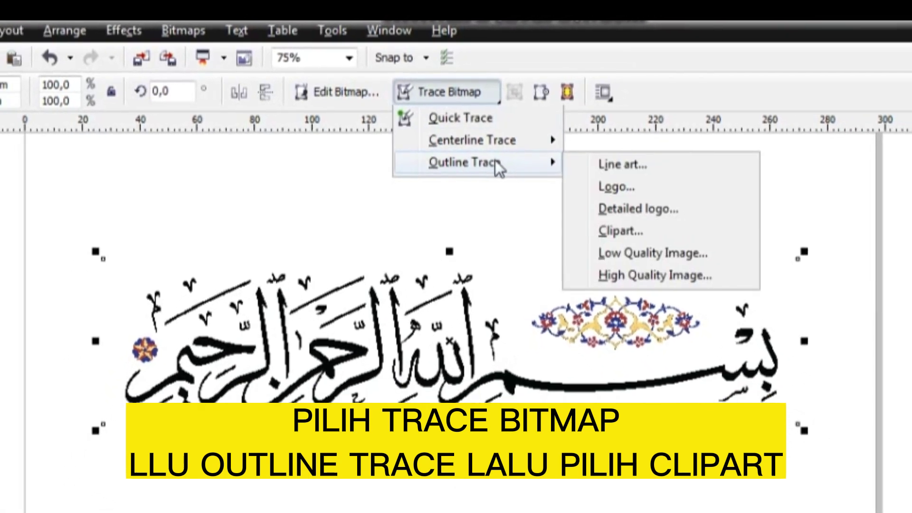
left_click(635, 226)
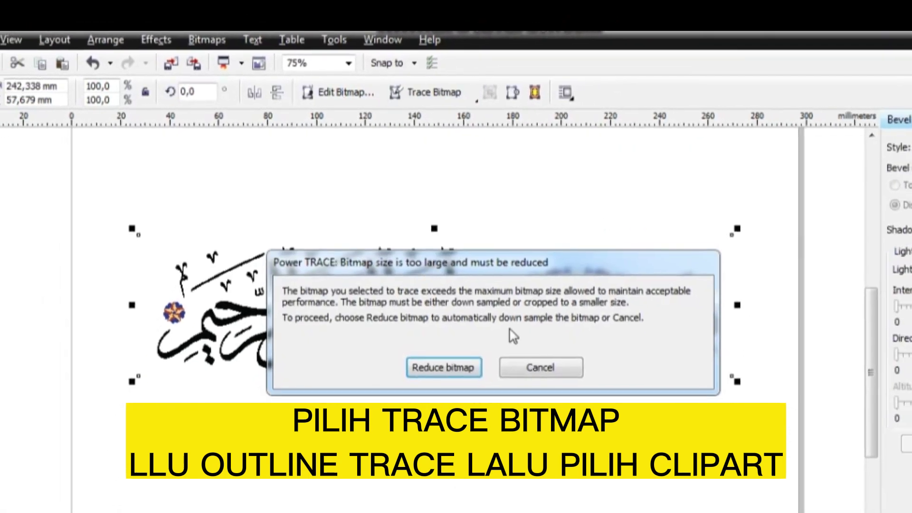
left_click(439, 357)
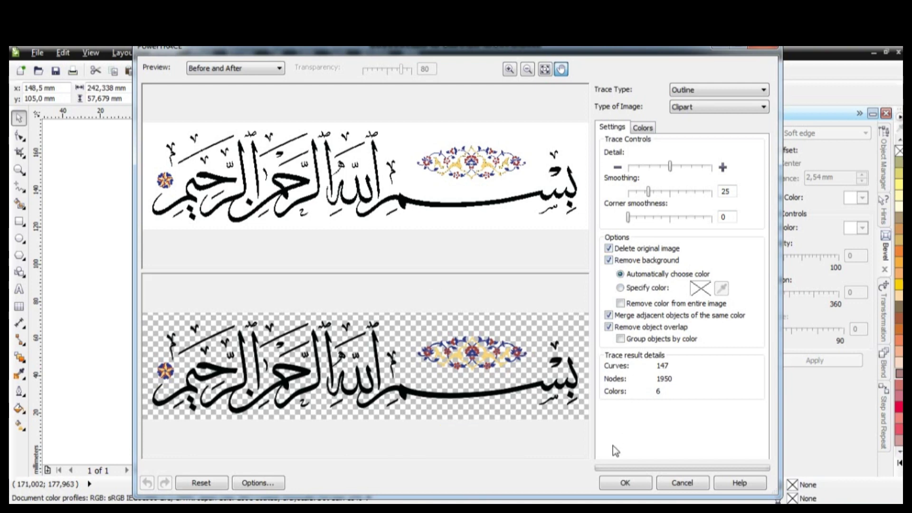
left_click(624, 484)
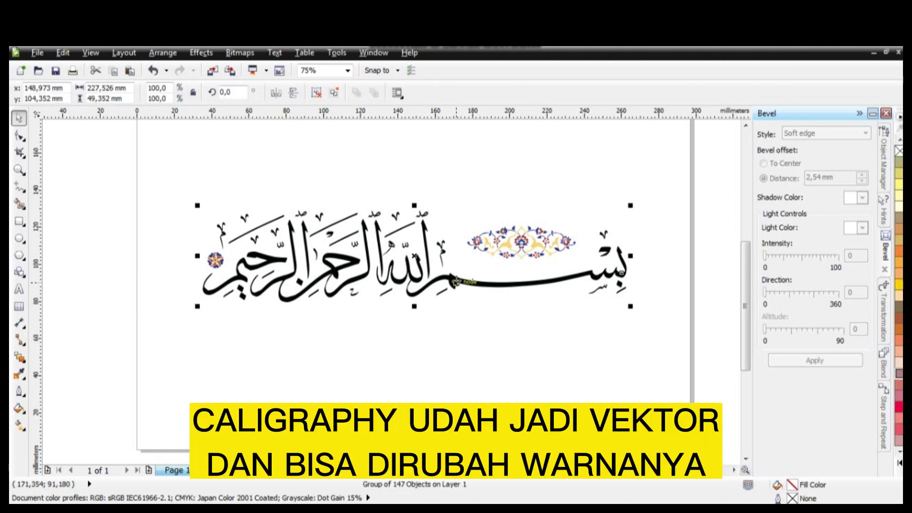
Step: Ungroup the traced calligraphy into individual objects and deselect them
right_click(455, 282)
left_click(521, 68)
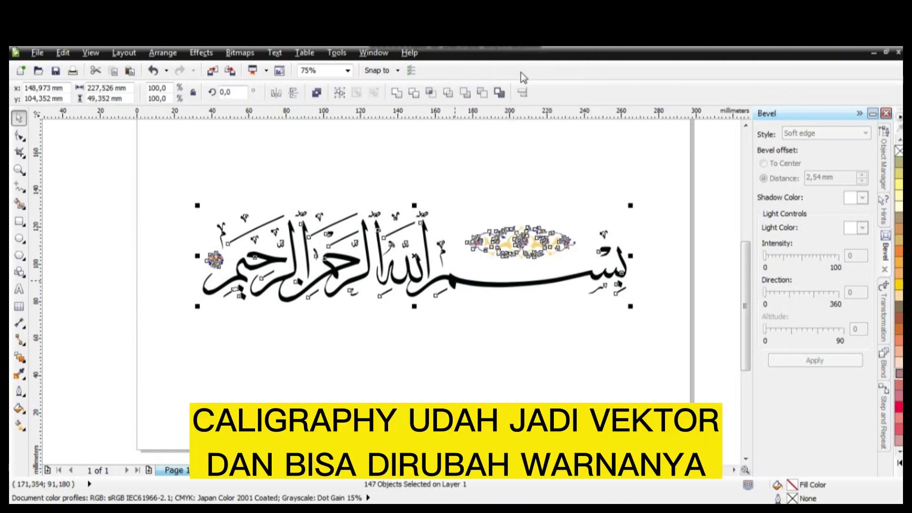
left_click(512, 336)
Step: Try several fill colours on the long connected calligraphy curve, including C:0 M:60 Y:60 K:0 and C:0 M:0 Y:20 K:0
scroll(428, 267, "up", 4)
scroll(429, 267, "down", 2)
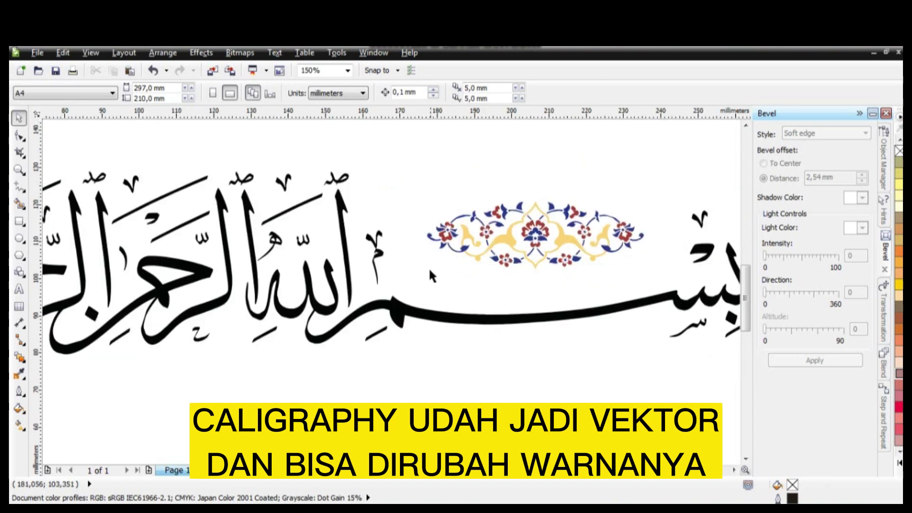
scroll(373, 320, "up", 3)
left_click(481, 291)
scroll(480, 291, "down", 3)
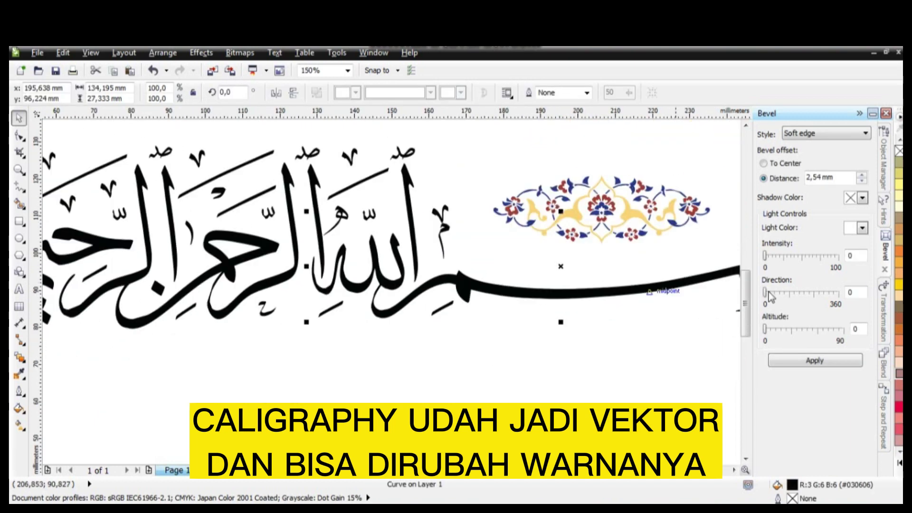
left_click(899, 340)
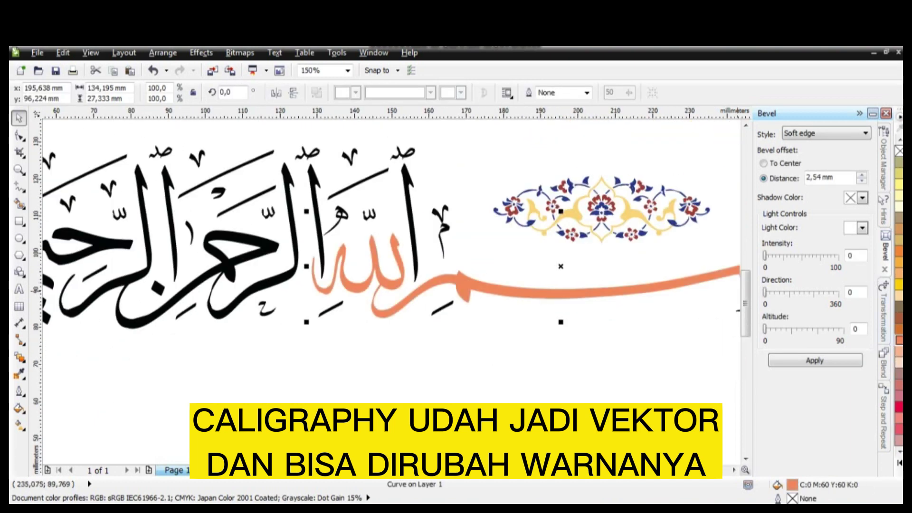
left_click(899, 240)
left_click(900, 225)
left_click(899, 208)
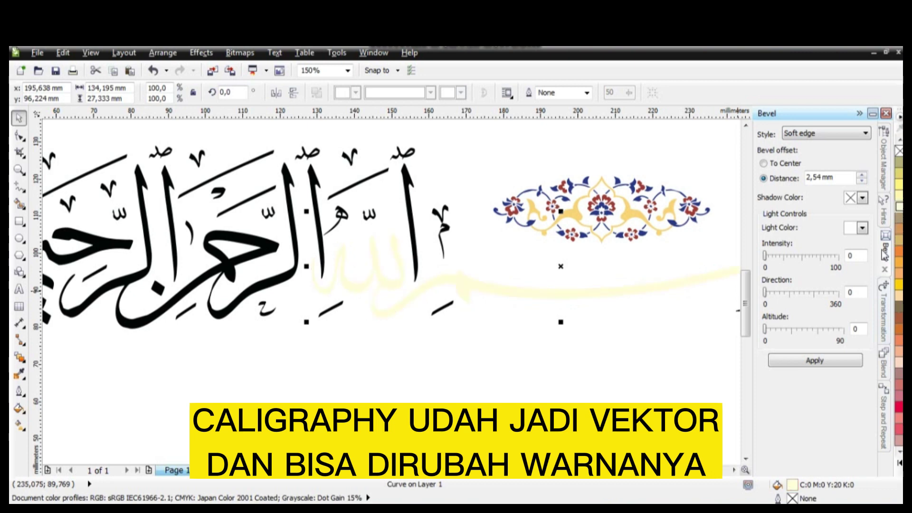
Step: Undo the fill colour changes on the long calligraphy curve
key("ctrl+z")
key("ctrl+z")
key("ctrl+z")
key("ctrl+z")
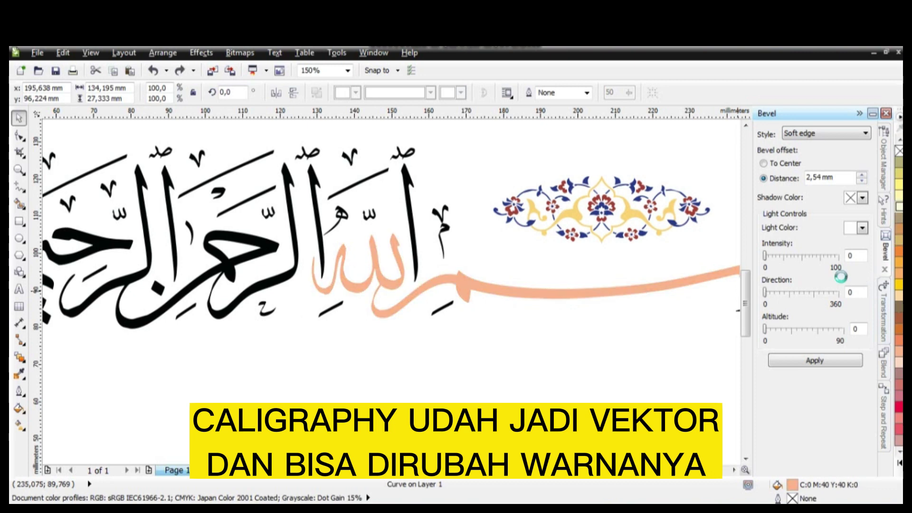
Step: Select all the traced objects and try several fill colours on them, from C:0 M:60 Y:20 K:20 to C:0 M:20 Y:100 K:0
scroll(517, 327, "down", 2)
left_click_drag(646, 253, 298, 365)
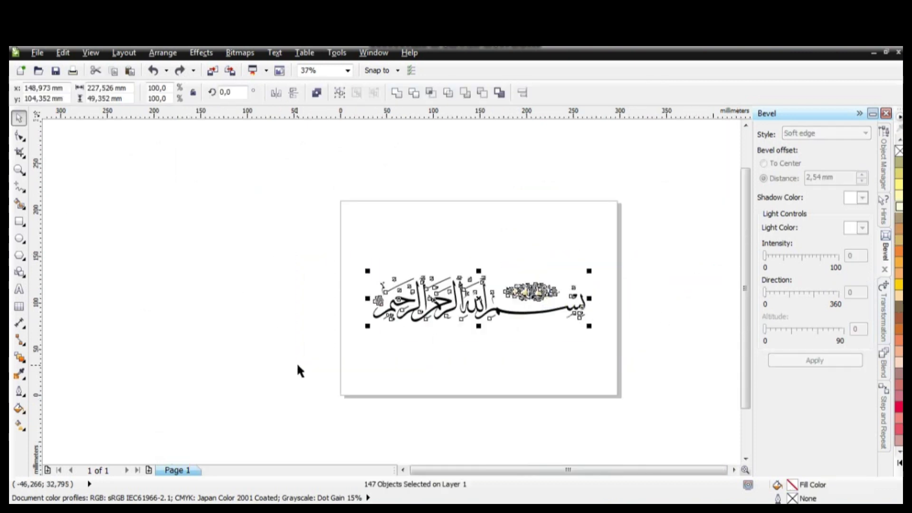
left_click(899, 385)
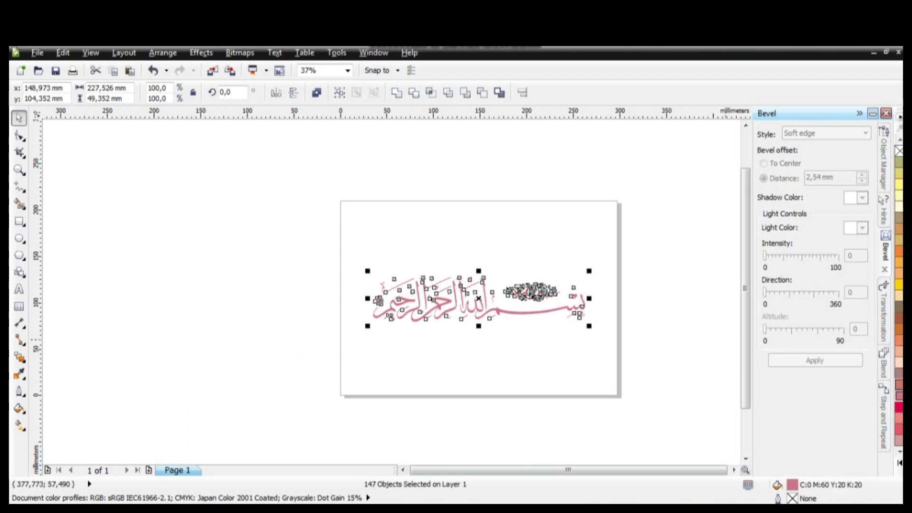
left_click(899, 352)
left_click(899, 341)
left_click(899, 329)
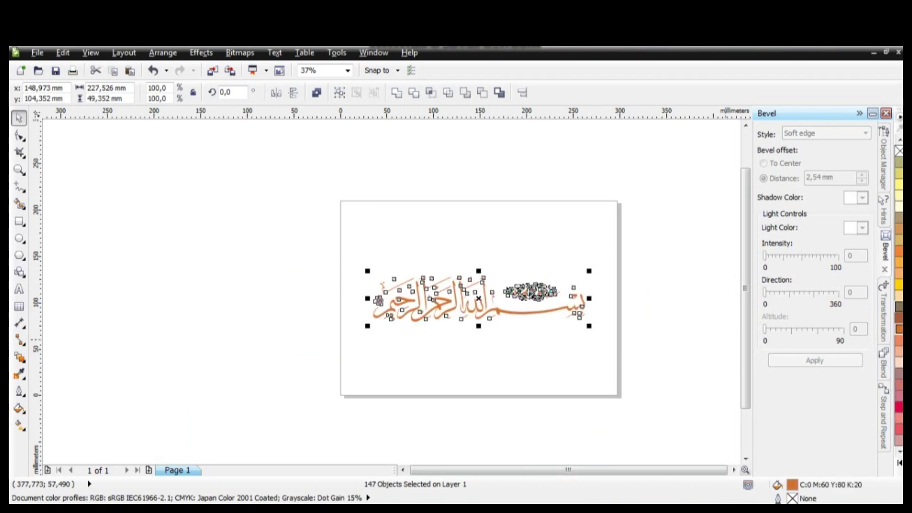
left_click(899, 307)
left_click(899, 285)
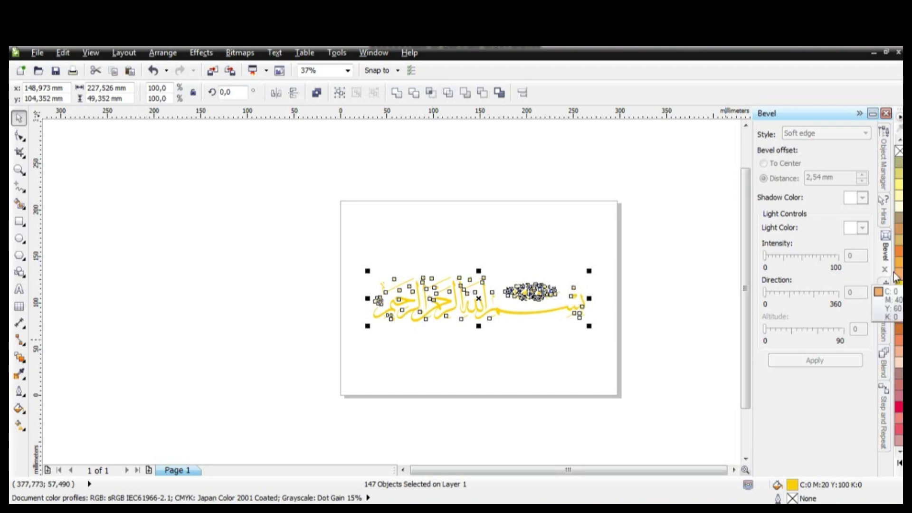
Step: Undo the fill colour changes on the whole calligraphy and deselect the objects
key("ctrl+z")
key("ctrl+z")
key("ctrl+z")
key("ctrl+z")
key("ctrl+z")
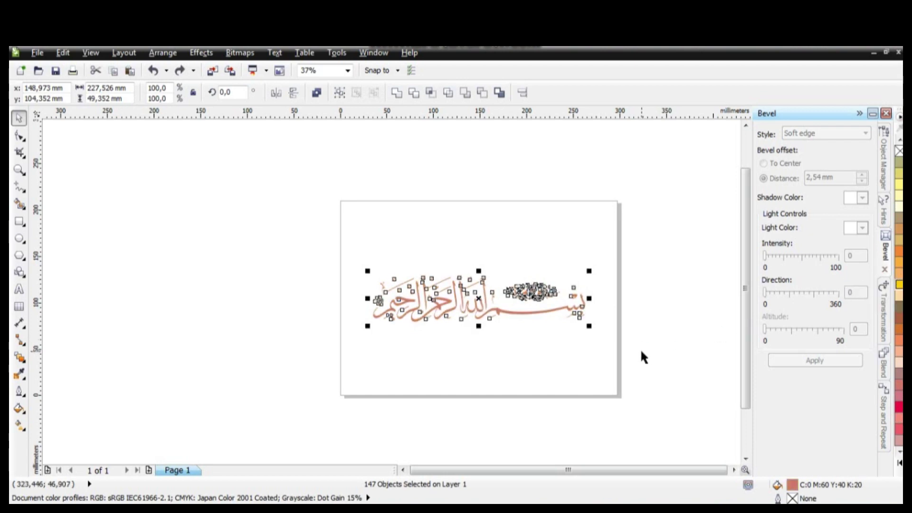
key("ctrl+z")
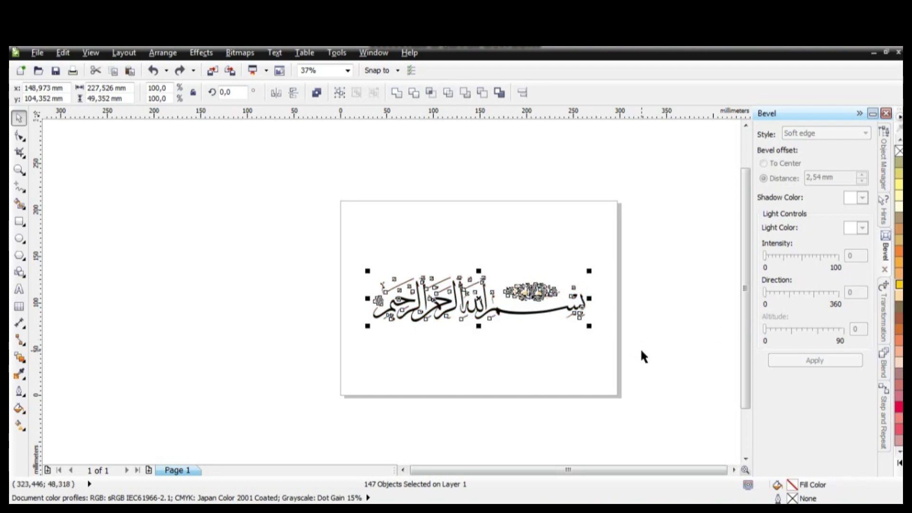
left_click(588, 342)
scroll(564, 338, "up", 2)
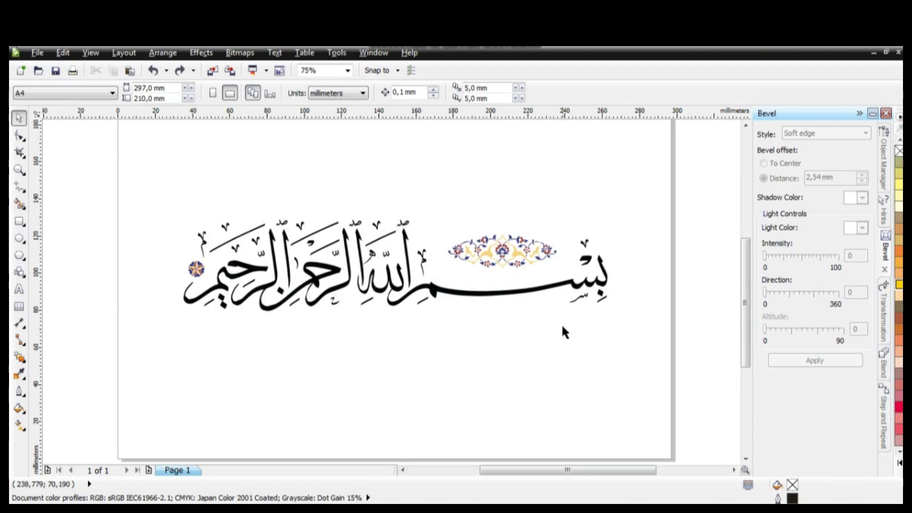
Step: Group the traced calligraphy objects and place the imported green mosque background image behind them on the page
scroll(564, 332, "down", 2)
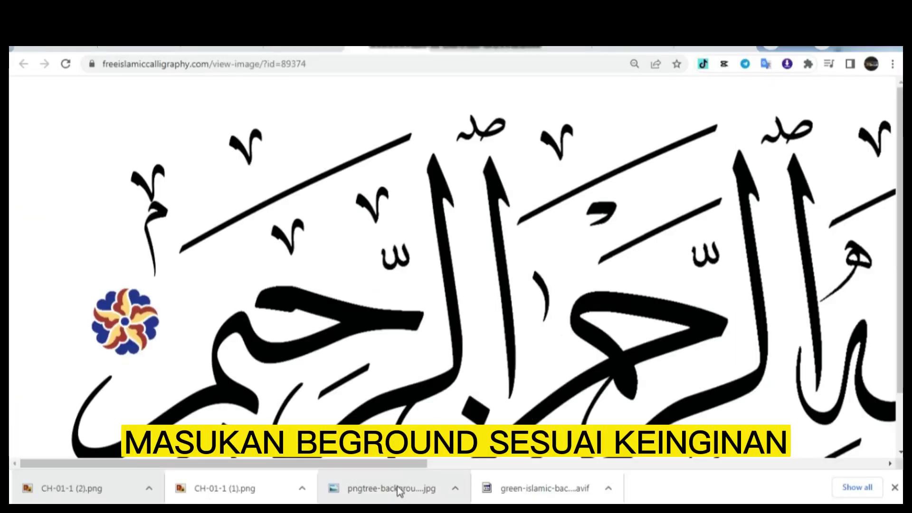
left_click_drag(399, 492, 305, 493)
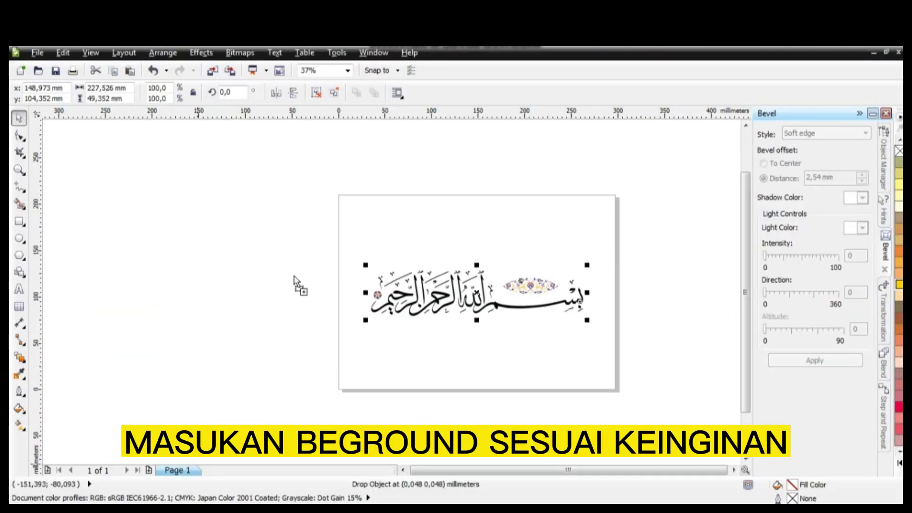
left_click_drag(295, 277, 166, 267)
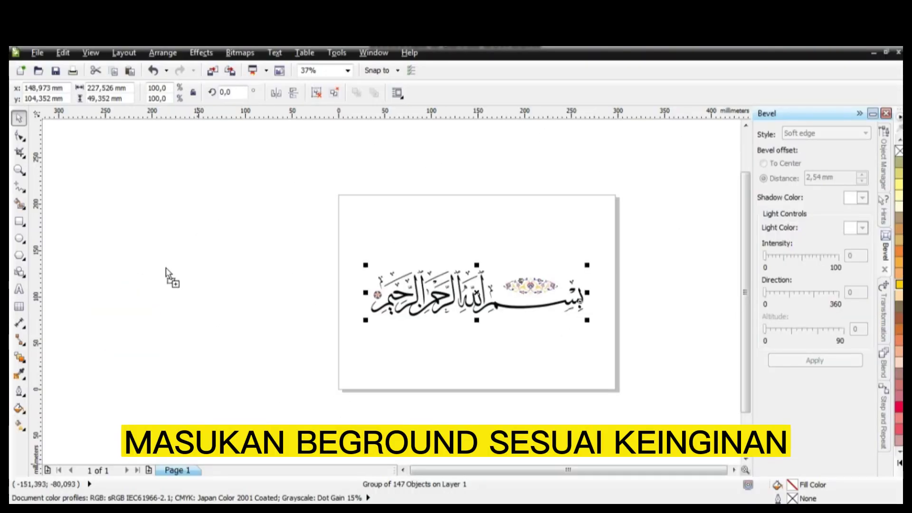
scroll(214, 270, "down", 1)
left_click_drag(222, 279, 385, 286)
scroll(339, 300, "up", 2)
left_click(167, 393)
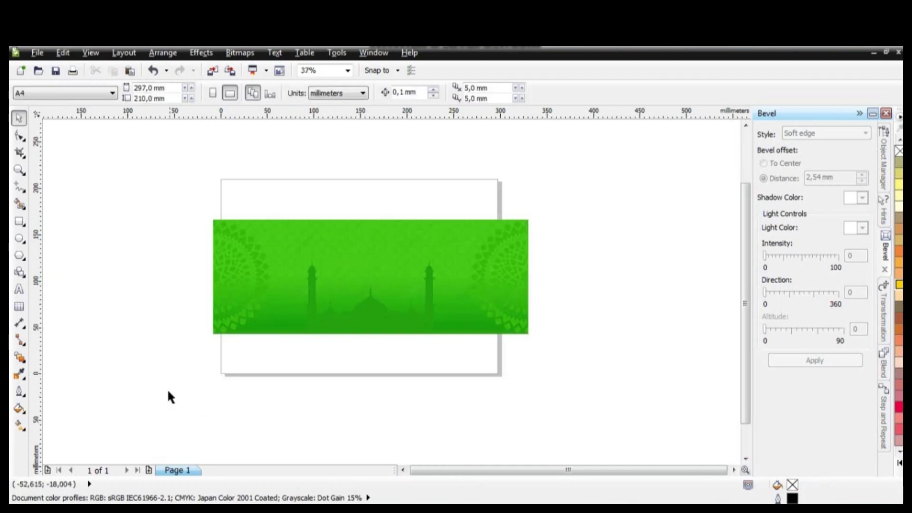
left_click_drag(167, 393, 568, 247)
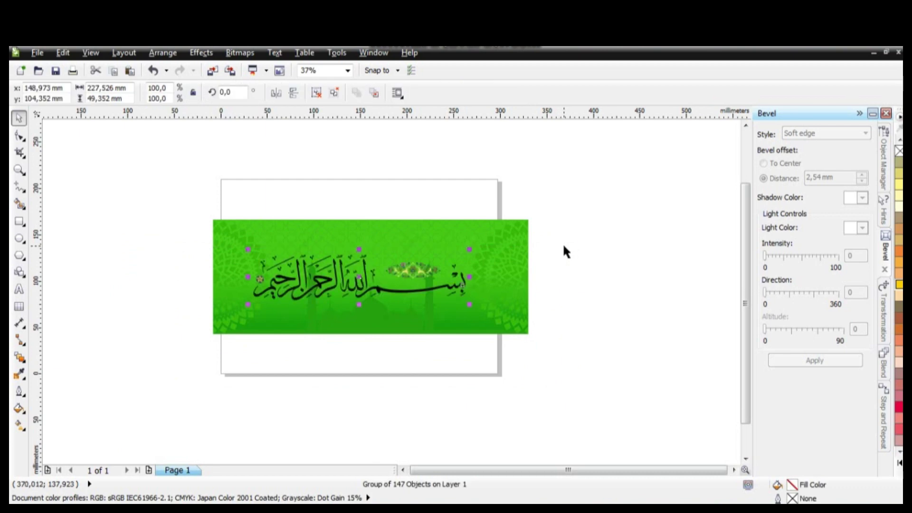
left_click(563, 243)
Step: Scale the green background image to 89.6% (about 303.3 × 110.6 mm) and centre it on the page
left_click(487, 290)
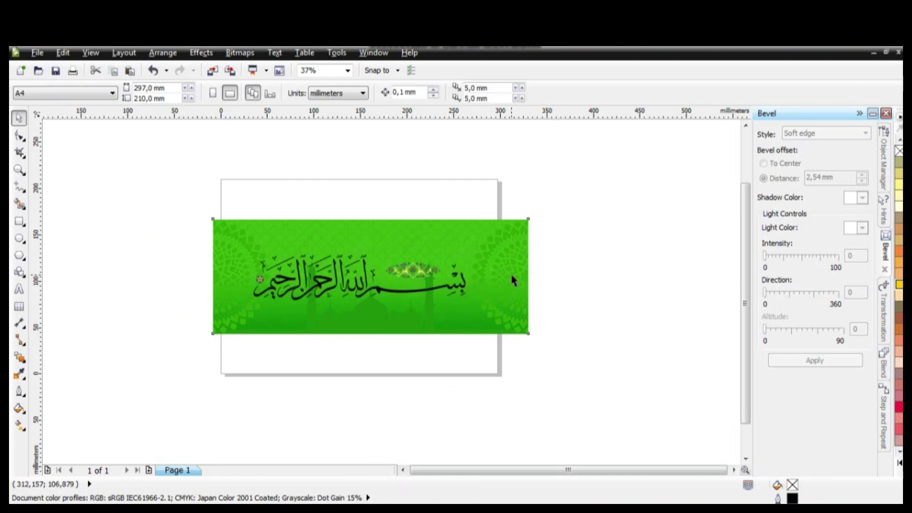
scroll(479, 281, "up", 2)
left_click_drag(576, 153, 535, 173)
scroll(547, 181, "down", 2)
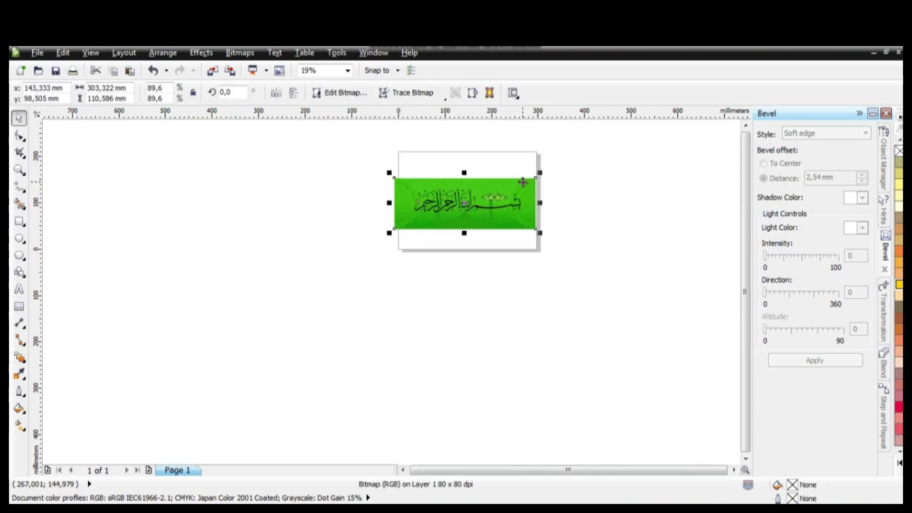
left_click(546, 190)
scroll(475, 209, "up", 1)
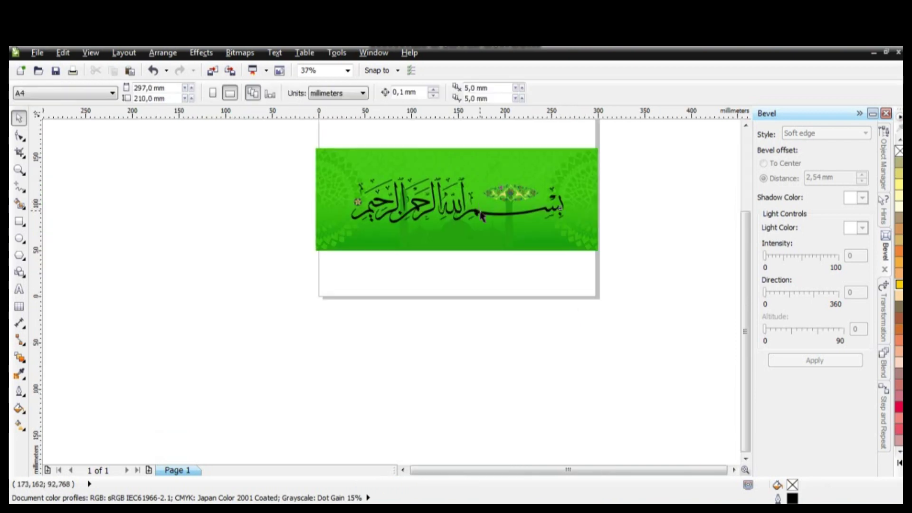
Step: Try the calligraphy in solid black (C:0 M:0 Y:0 K:100), scaled to 63.2% and centred above the mosque silhouette
left_click(481, 212)
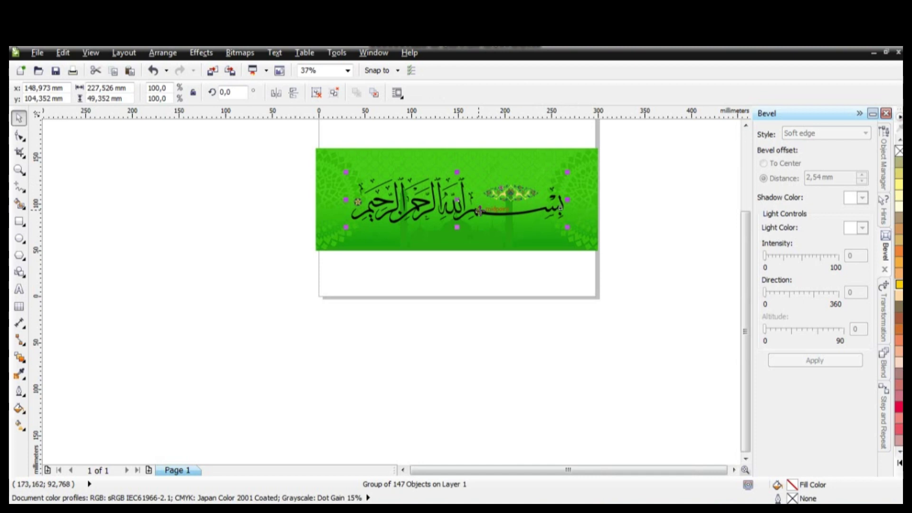
left_click(642, 241)
left_click_drag(639, 170, 329, 240)
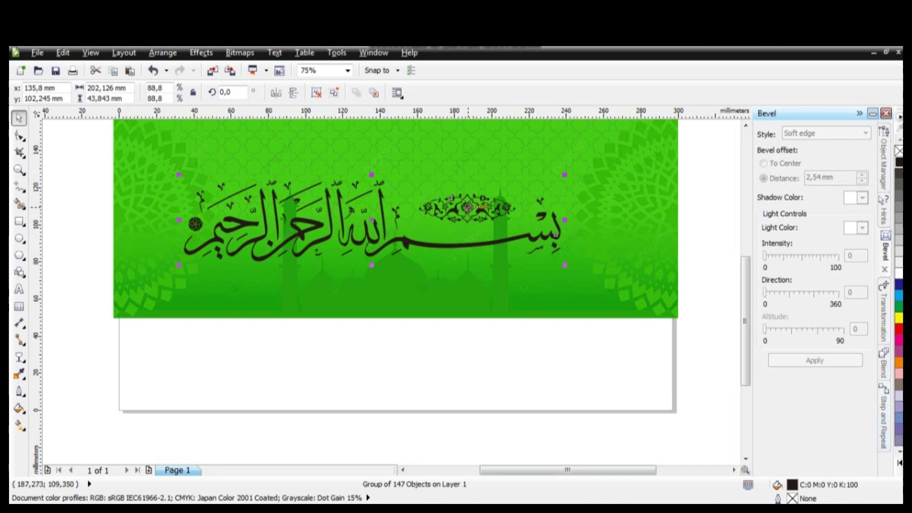
left_click_drag(469, 207, 481, 152)
left_click_drag(578, 122, 487, 154)
left_click(602, 149, "shift")
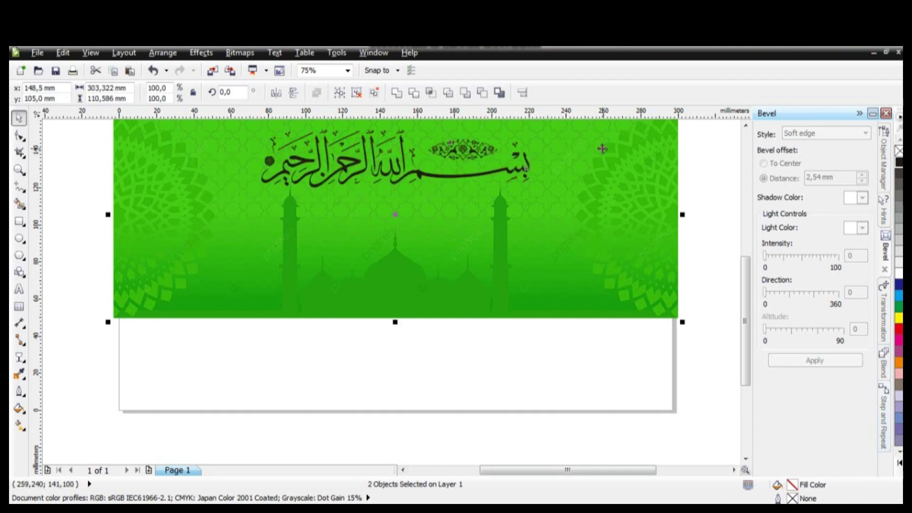
scroll(400, 176, "down", 1)
left_click(437, 280)
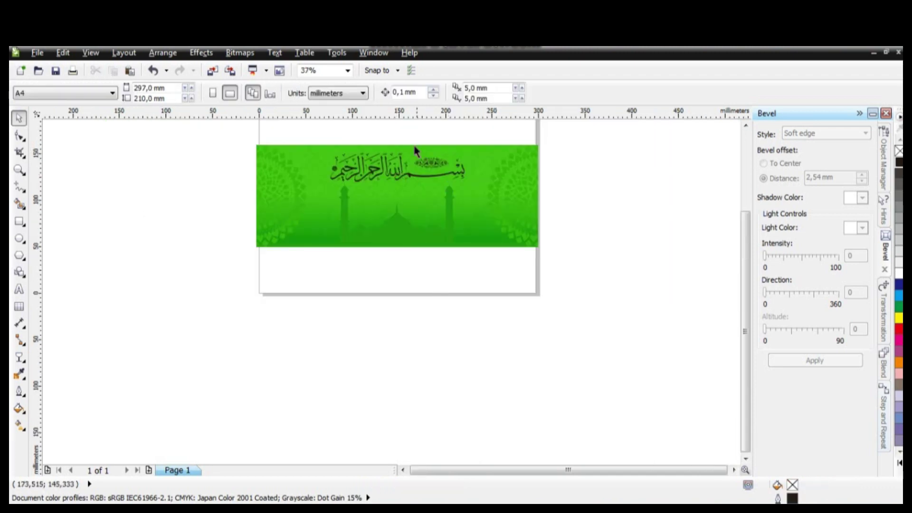
scroll(405, 138, "up", 2)
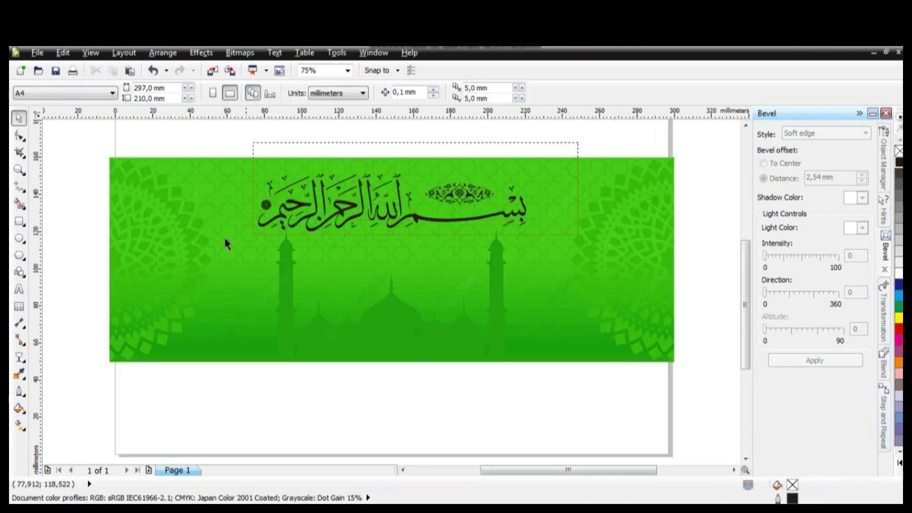
left_click(452, 209)
scroll(478, 199, "up", 4)
scroll(442, 198, "down", 4)
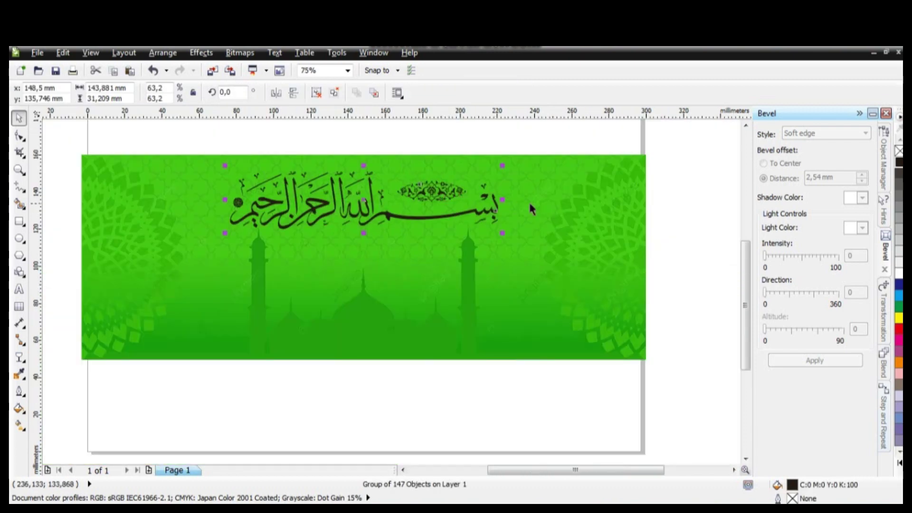
left_click(529, 201)
Step: Undo the calligraphy's recolouring, scaling and repositioning and the background's transparency, back to the multicoloured calligraphy over the opaque green background
key("ctrl+z")
key("ctrl+z")
key("ctrl+z")
key("ctrl+z")
key("ctrl+z")
key("ctrl+z")
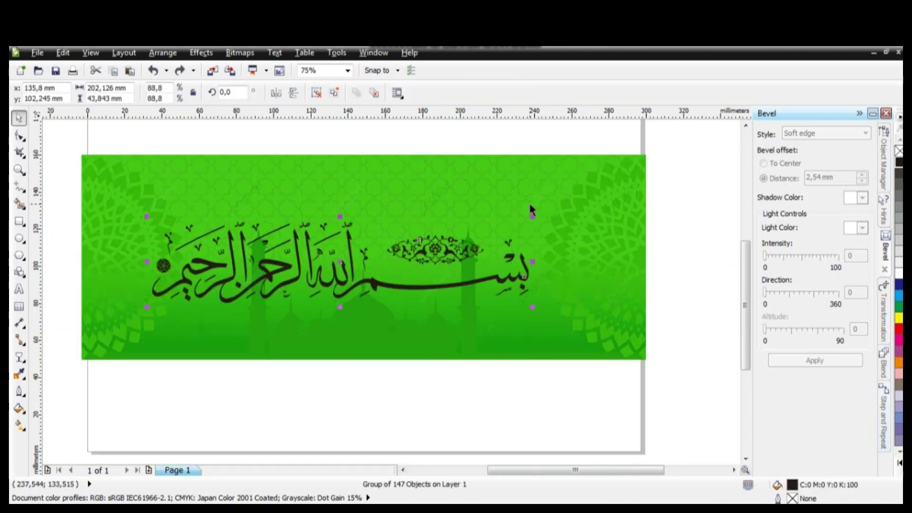
key("ctrl+z")
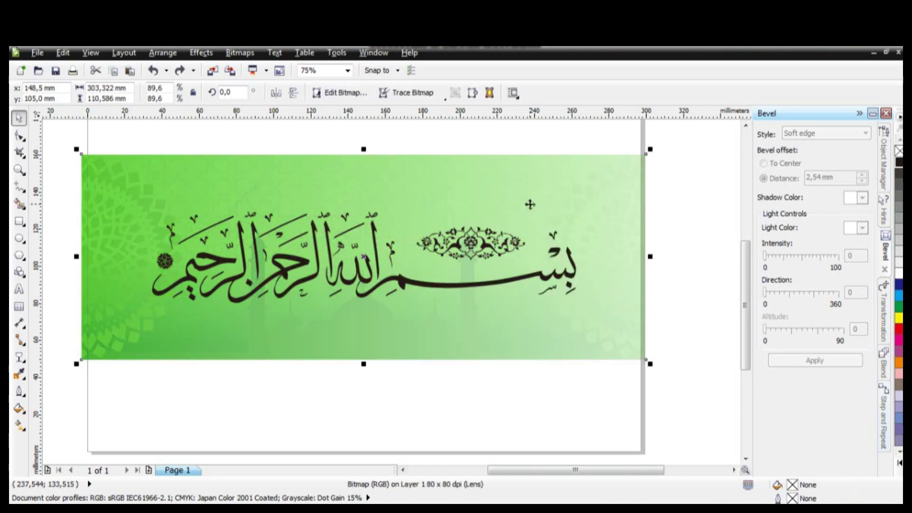
key("ctrl+z")
key("ctrl+z")
key("ctrl+z")
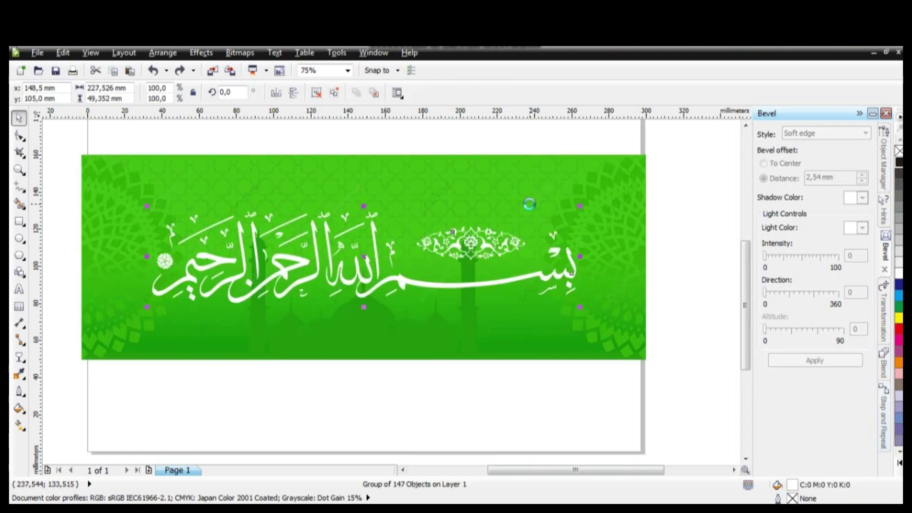
key("ctrl+z")
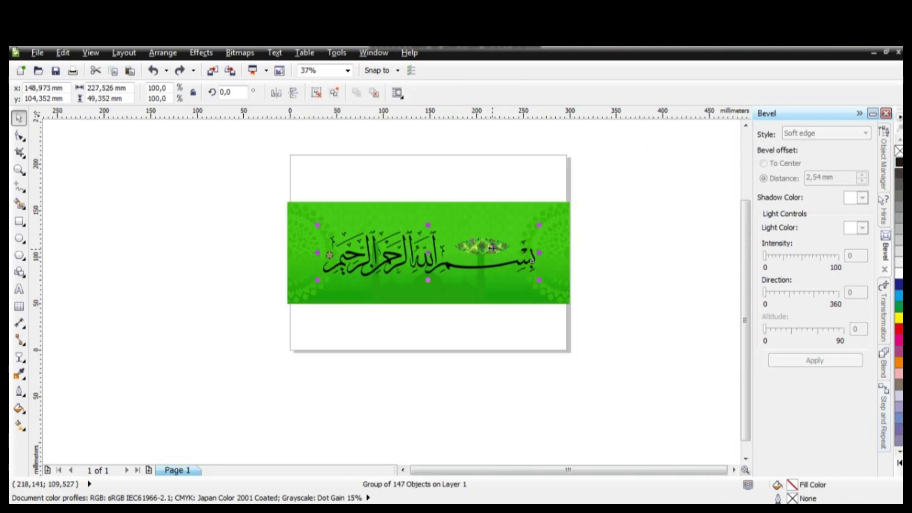
Step: Move the calligraphy group above the mosque silhouette and scale it to 78.5% (about 178.5 × 38.7 mm)
scroll(504, 252, "down", 2)
left_click(509, 331)
left_click_drag(432, 261, 433, 237)
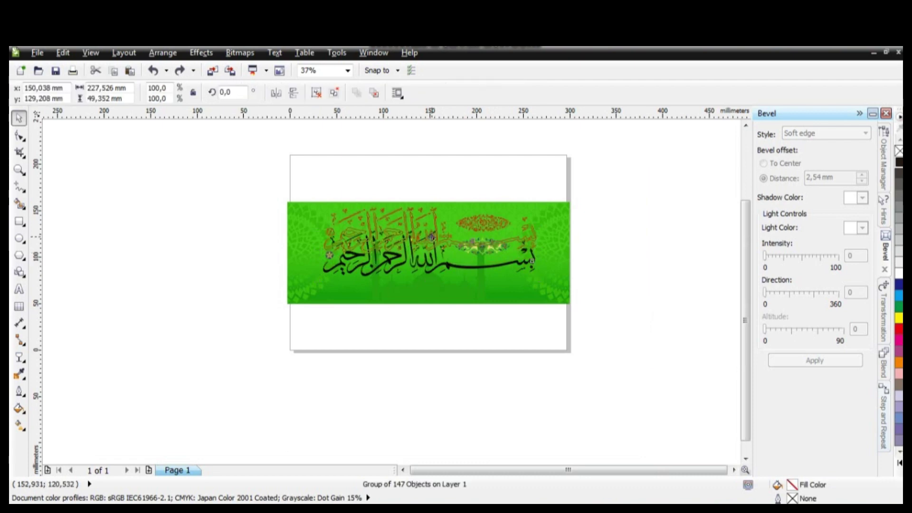
scroll(510, 205, "up", 1)
left_click_drag(569, 204, 477, 224)
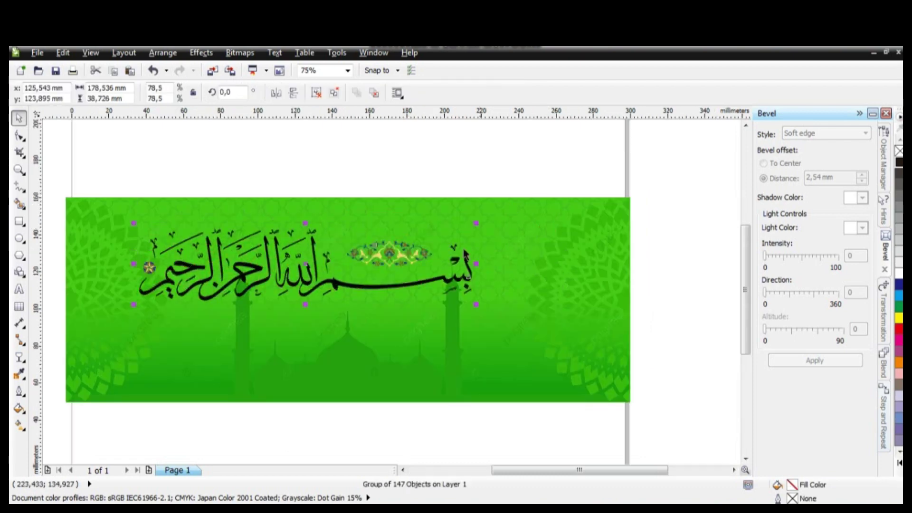
left_click_drag(388, 262, 429, 236)
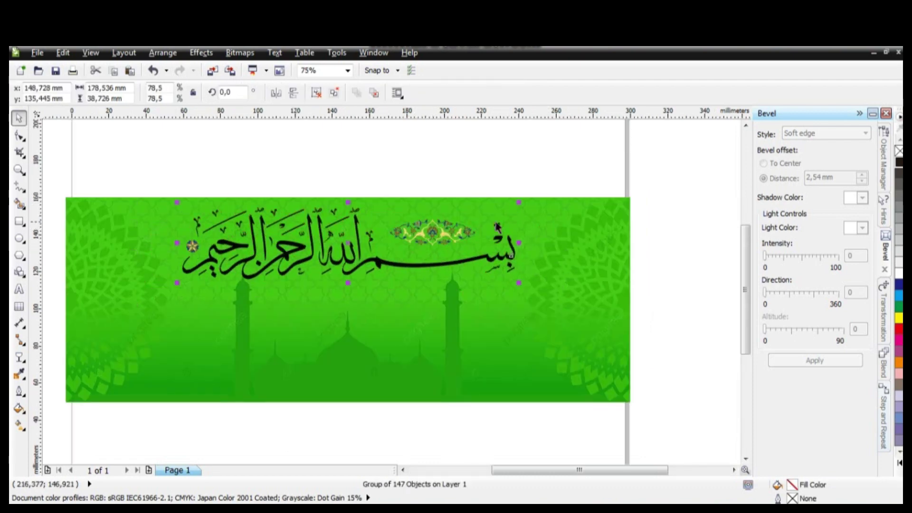
Step: Centre the calligraphy group horizontally on the green background image
left_click(551, 220, "shift")
scroll(423, 229, "down", 2)
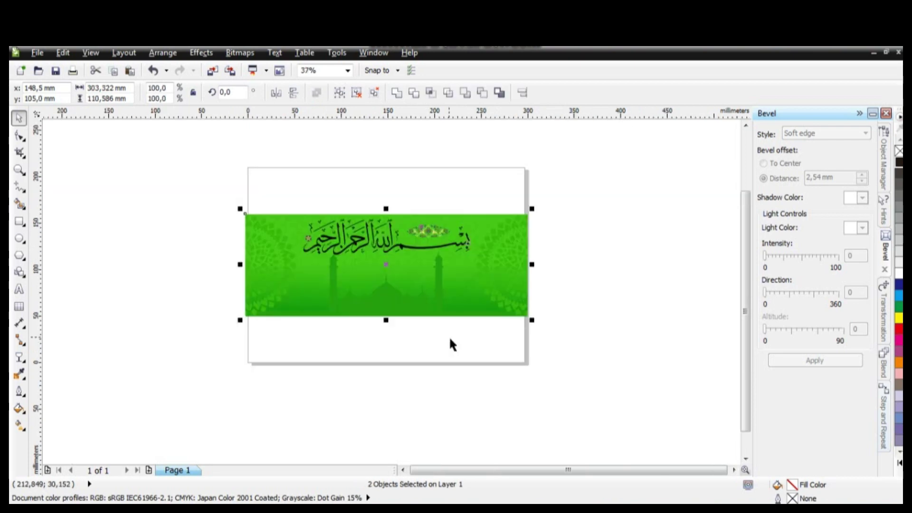
left_click(582, 279)
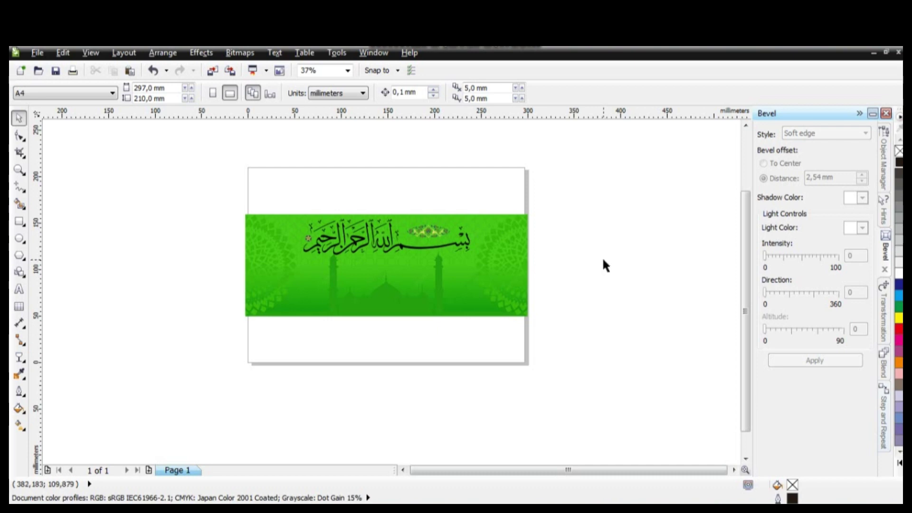
Step: Ungroup the calligraphy into its separate objects and clear the selection
left_click(424, 252)
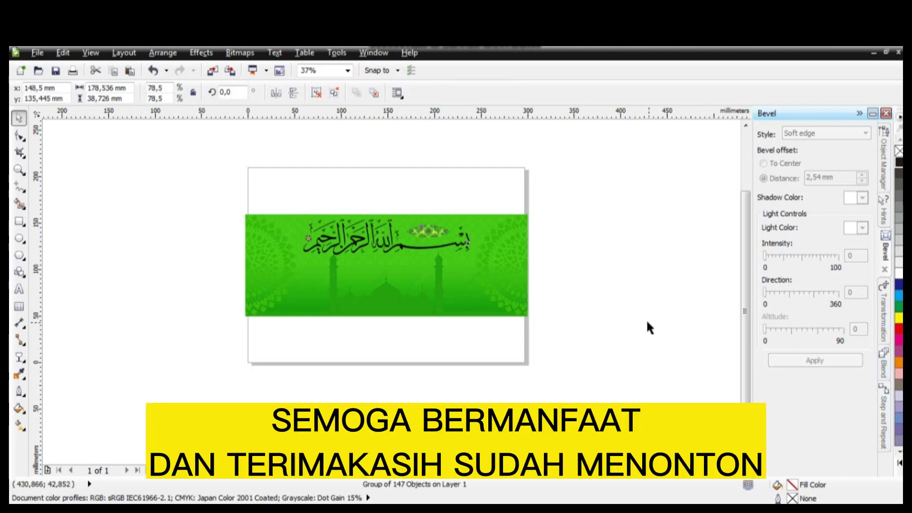
left_click(649, 325)
left_click(410, 247)
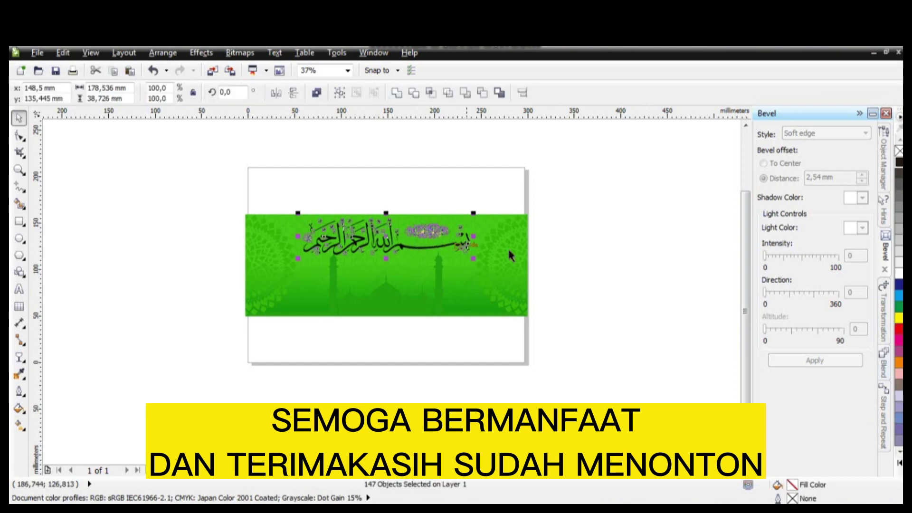
key("Escape")
Step: Select only the objects of the floral ornament above the long calligraphy stroke and group them
scroll(448, 243, "up", 2)
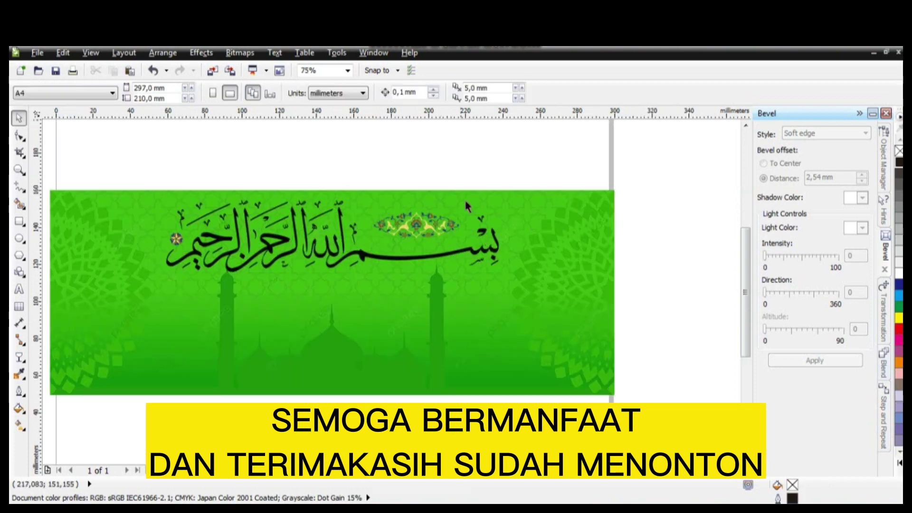
left_click_drag(492, 164, 368, 244)
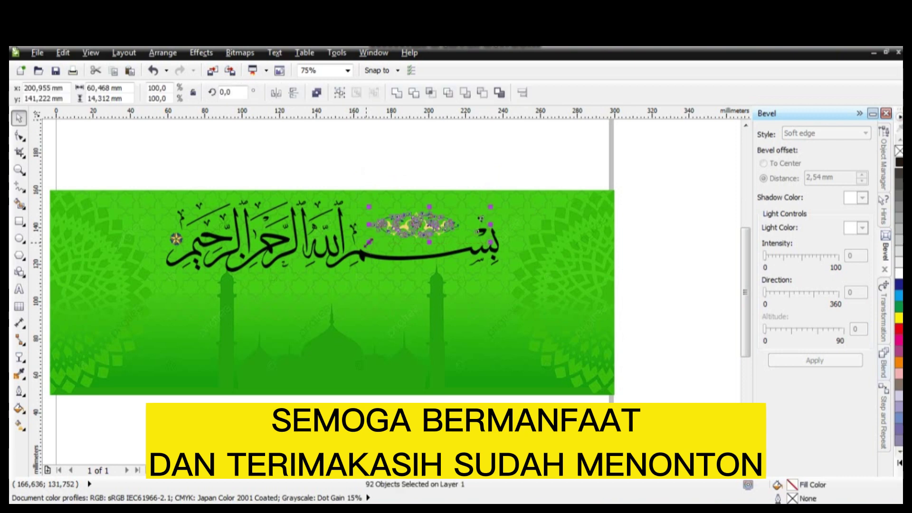
left_click_drag(469, 173, 372, 245)
key("ctrl+g")
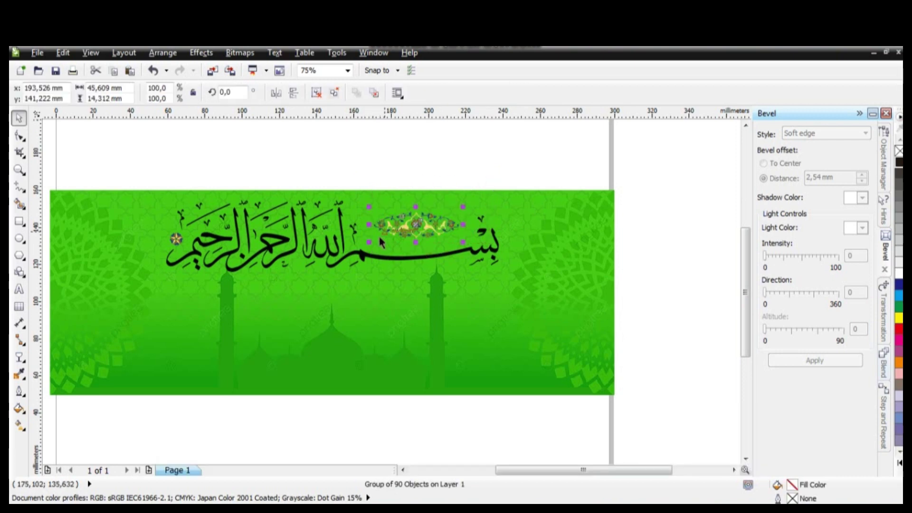
scroll(116, 237, "up", 2)
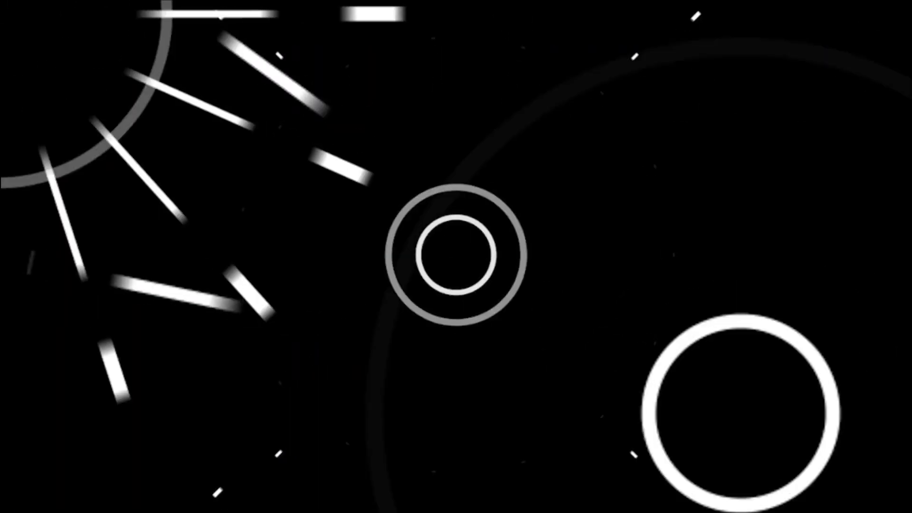